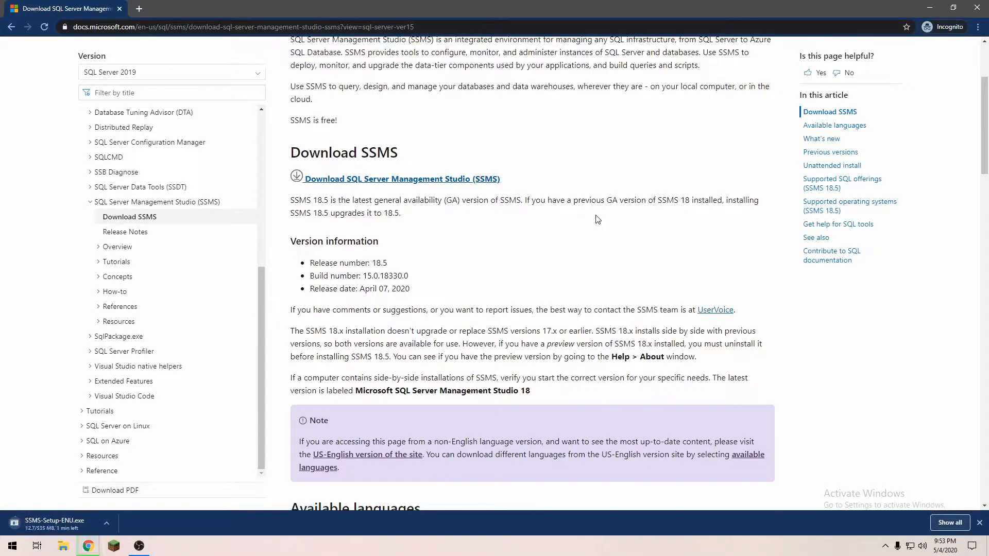
Step: Review the SSMS 18.5 download page, including languages, unattended install, supported SQL offerings and supported operating systems
scroll(597, 219, down, 9)
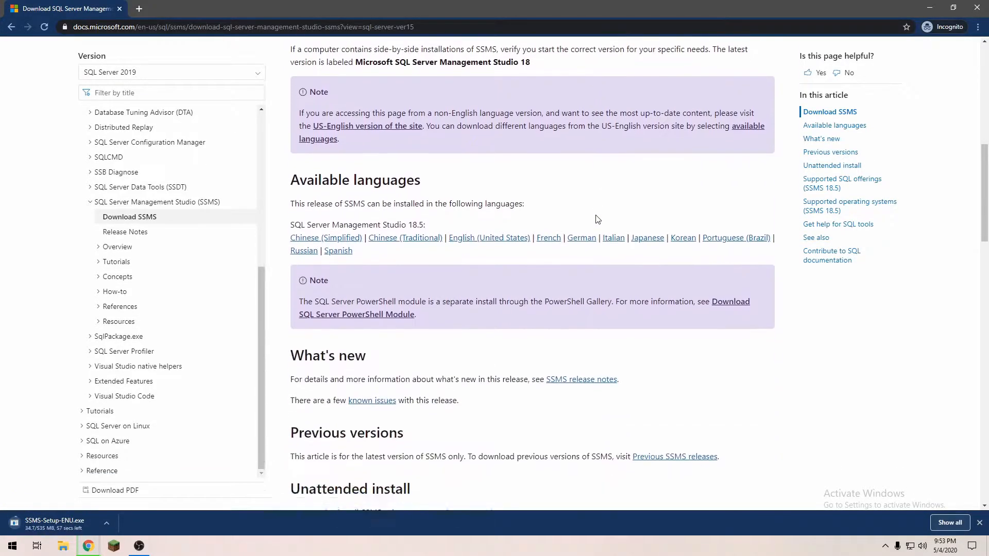
scroll(598, 219, down, 9)
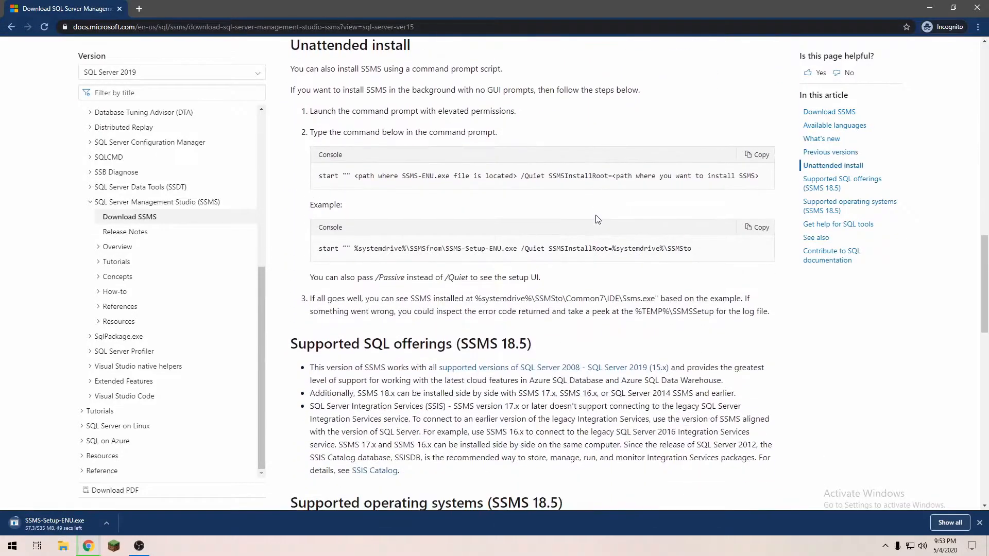
scroll(598, 220, down, 7)
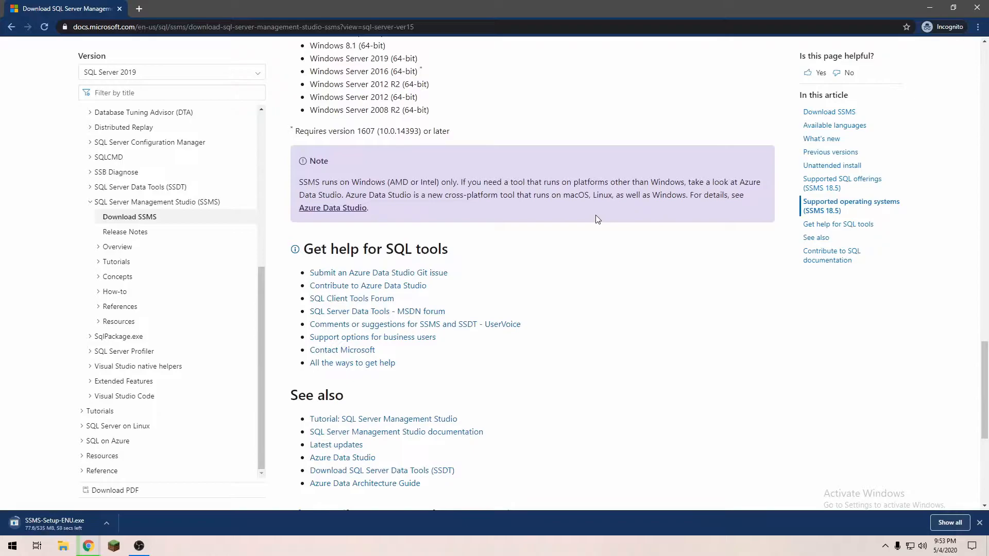
scroll(597, 219, down, 1)
scroll(598, 219, down, 1)
scroll(598, 219, down, 2)
scroll(598, 220, down, 2)
scroll(597, 220, up, 20)
scroll(598, 219, up, 4)
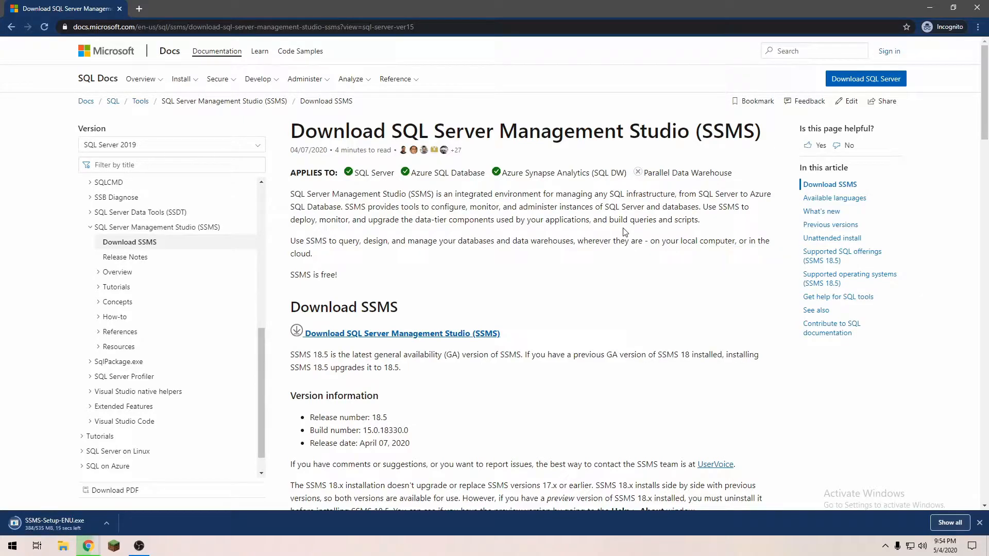
Step: Run the downloaded SSMS-Setup-ENU.exe, install SQL Server Management Studio 18 in the default location, and close the installer
click(107, 524)
click(145, 489)
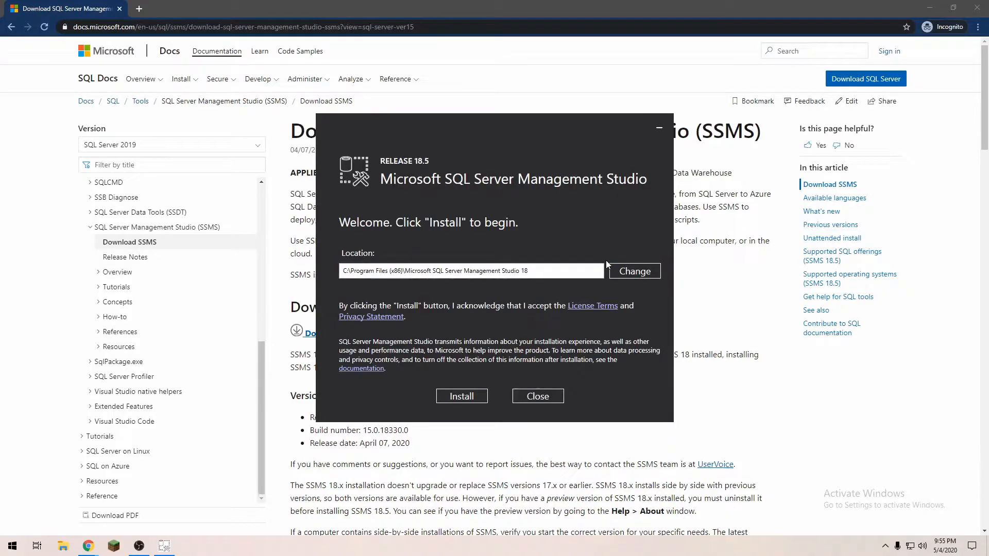
click(478, 397)
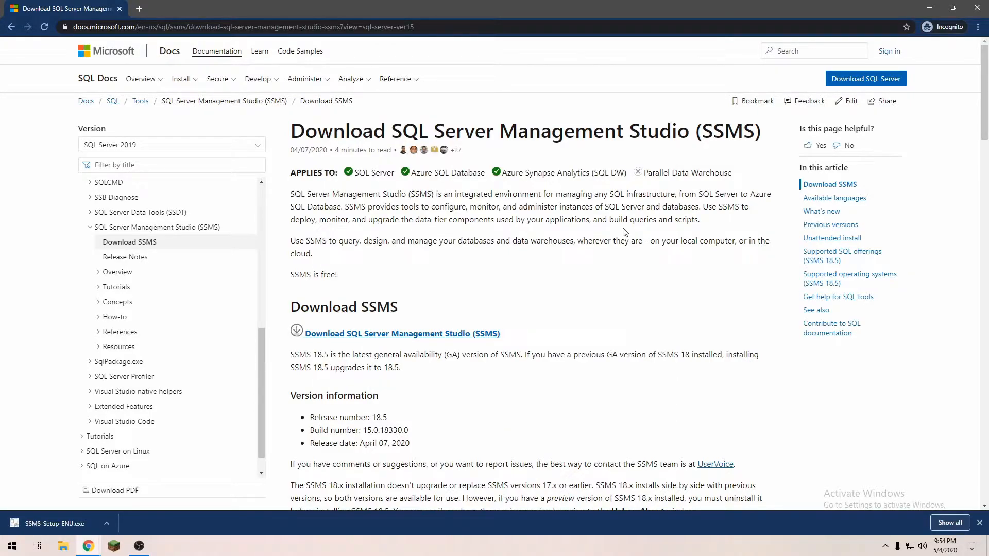
click(105, 521)
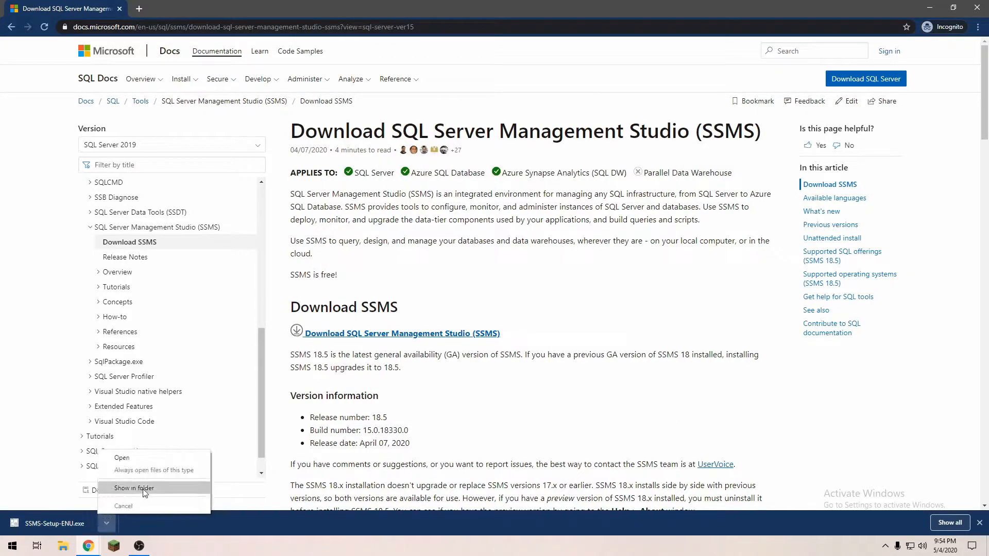
click(141, 456)
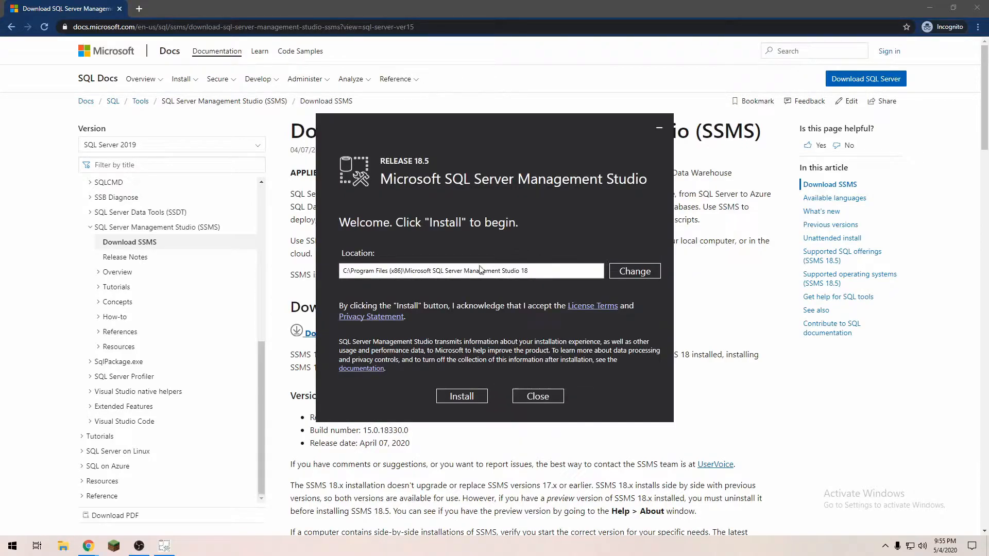
click(478, 397)
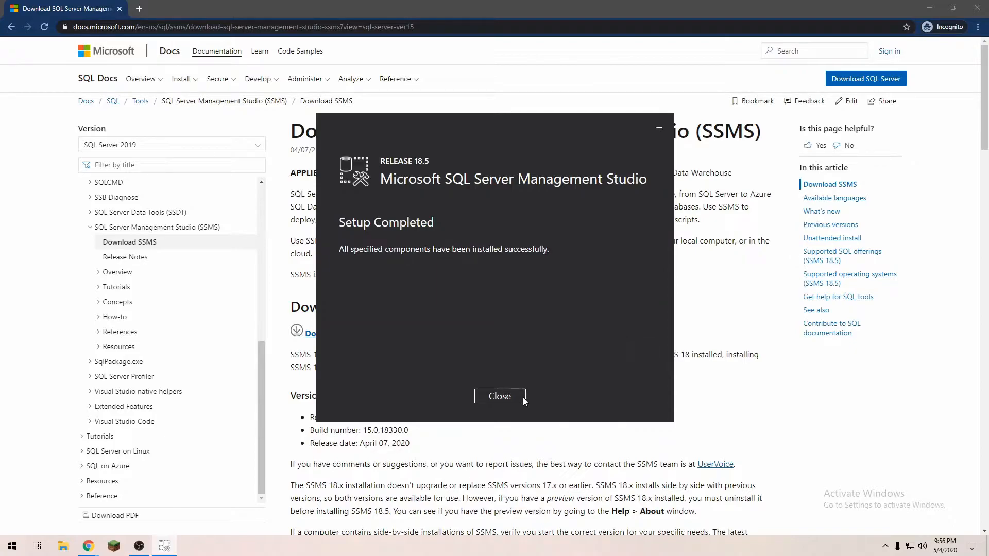
click(500, 398)
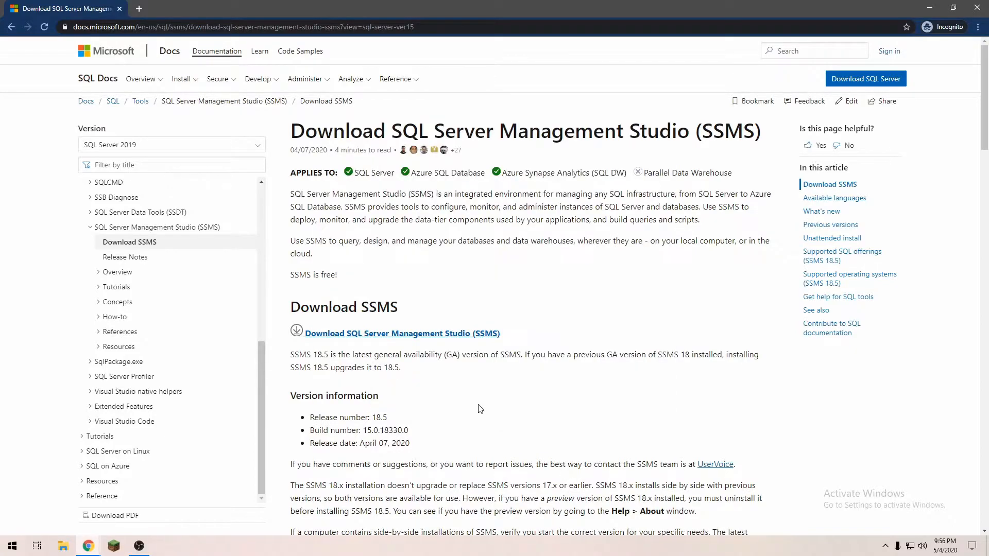
Step: Search Windows for "sql" and launch Microsoft SQL Server Management Studio 18
click(11, 546)
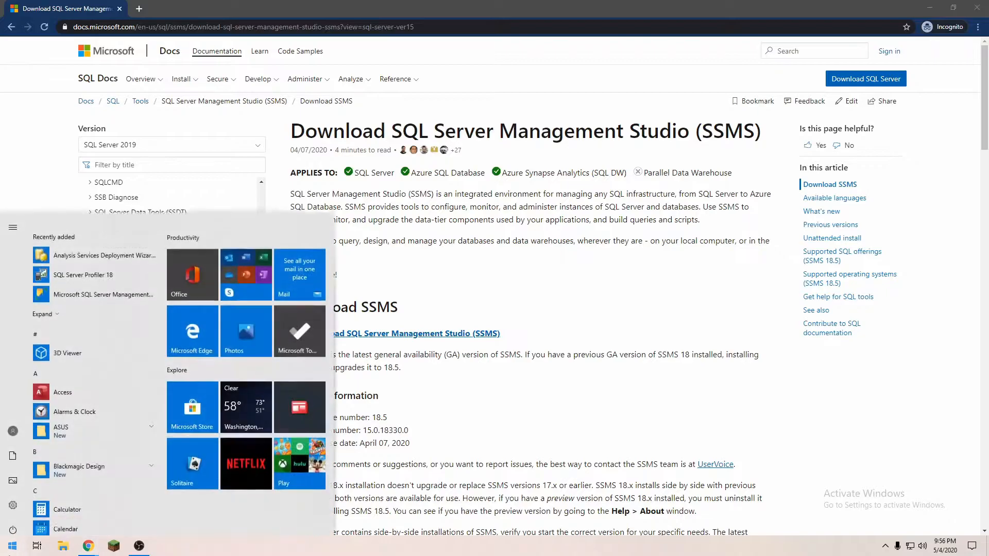
text(sql)
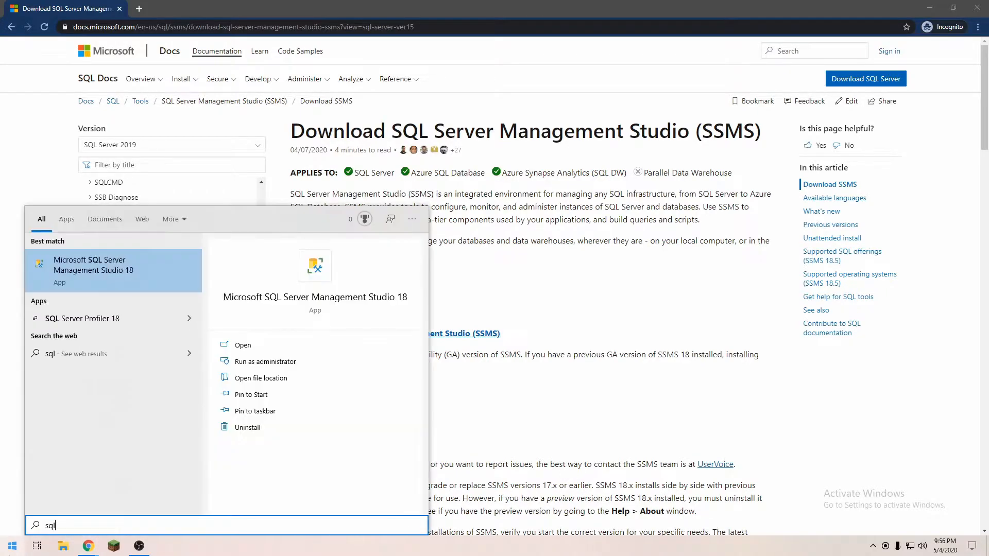
click(113, 289)
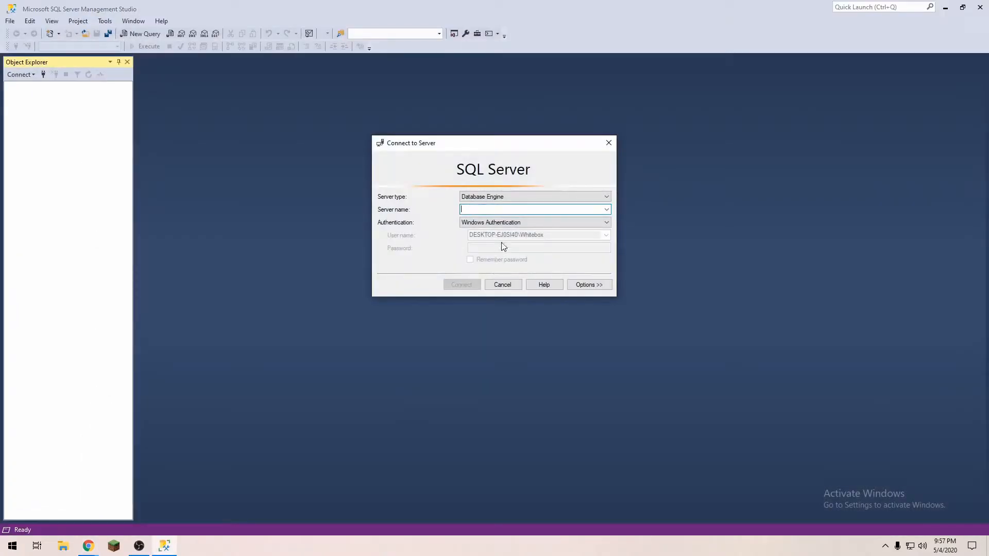
Step: Check the server type, server name and authentication choices for the connection, and dismiss the dialog without connecting
click(530, 198)
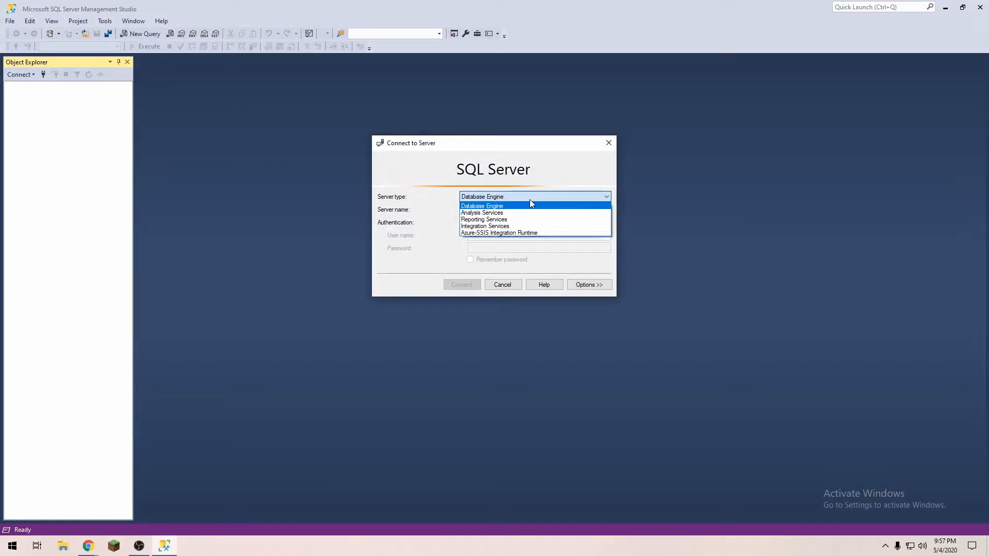
click(530, 201)
click(607, 210)
click(606, 211)
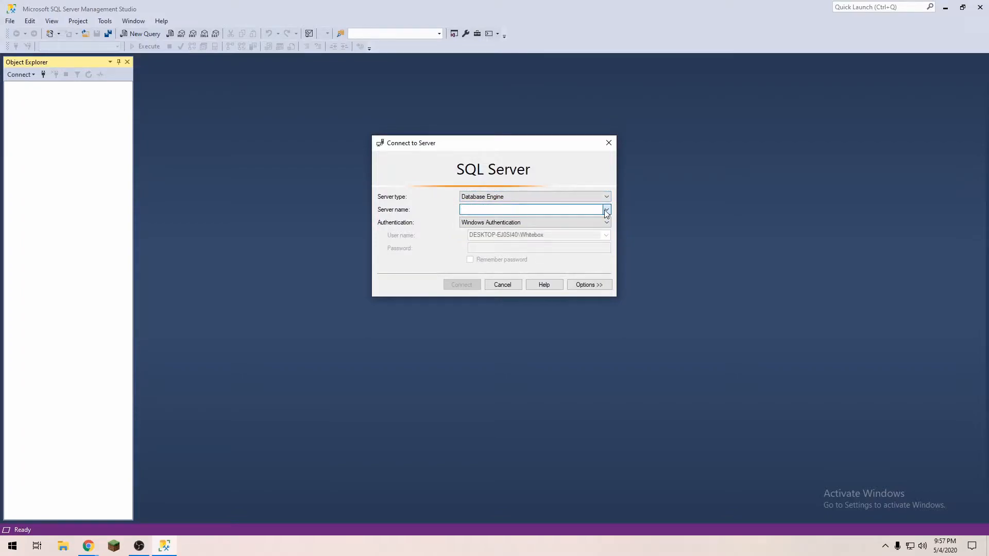
click(581, 223)
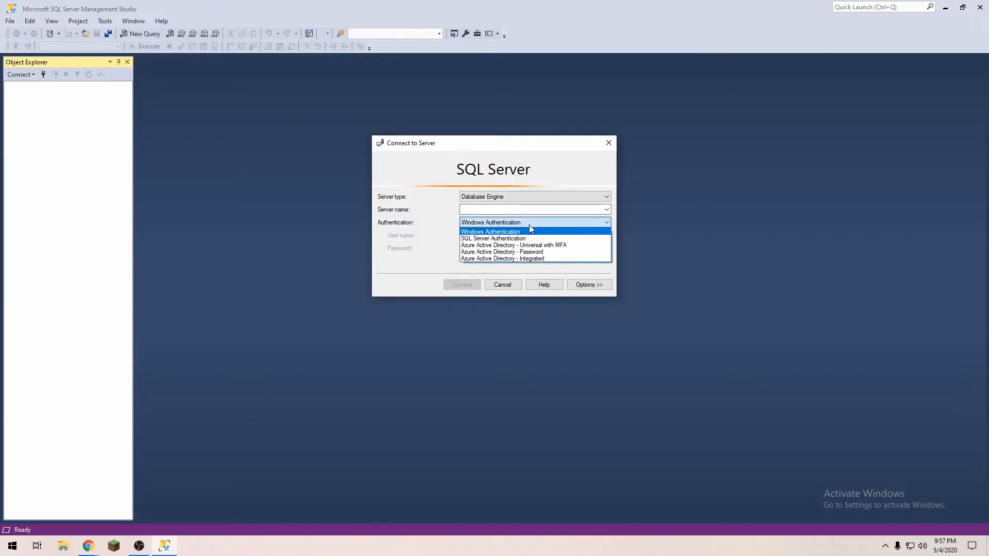
click(530, 230)
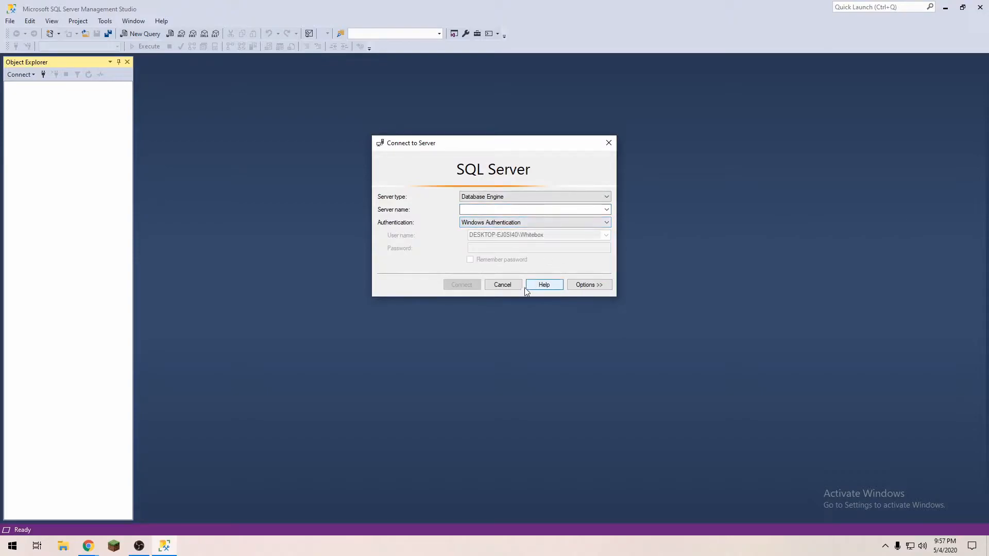
click(506, 286)
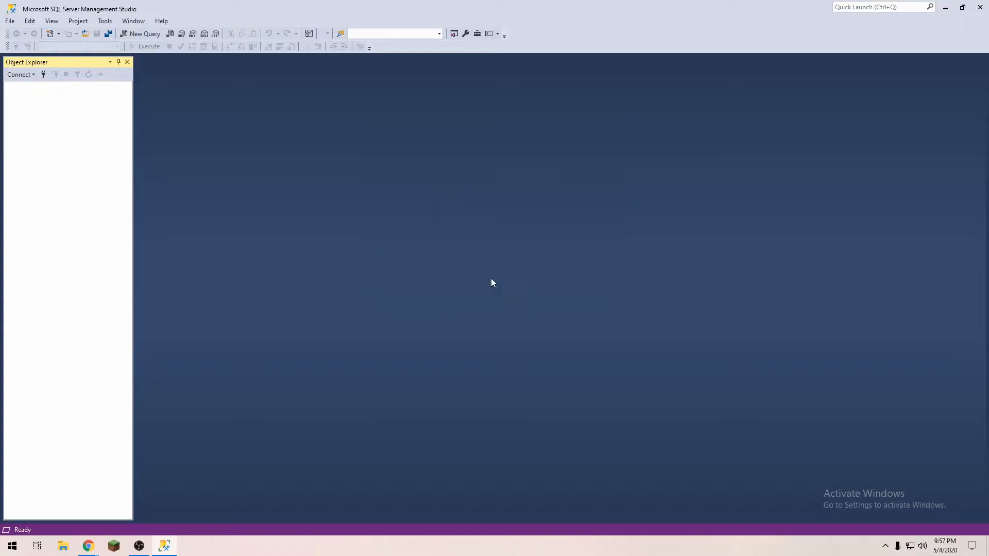
click(30, 75)
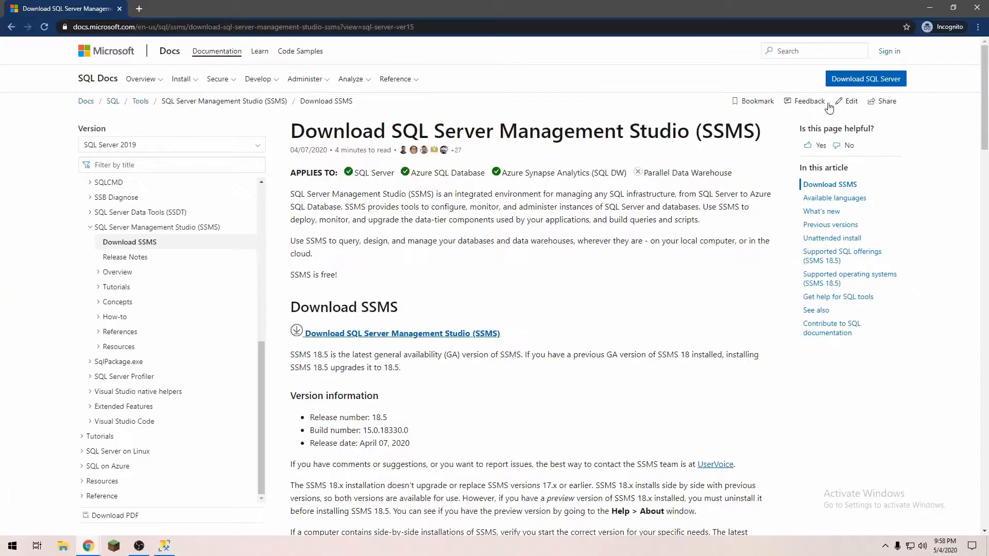
Step: Switch to the browser's SSMS documentation page, go to the SQL Server downloads, and download the free SQL Server 2019 Express edition
click(856, 83)
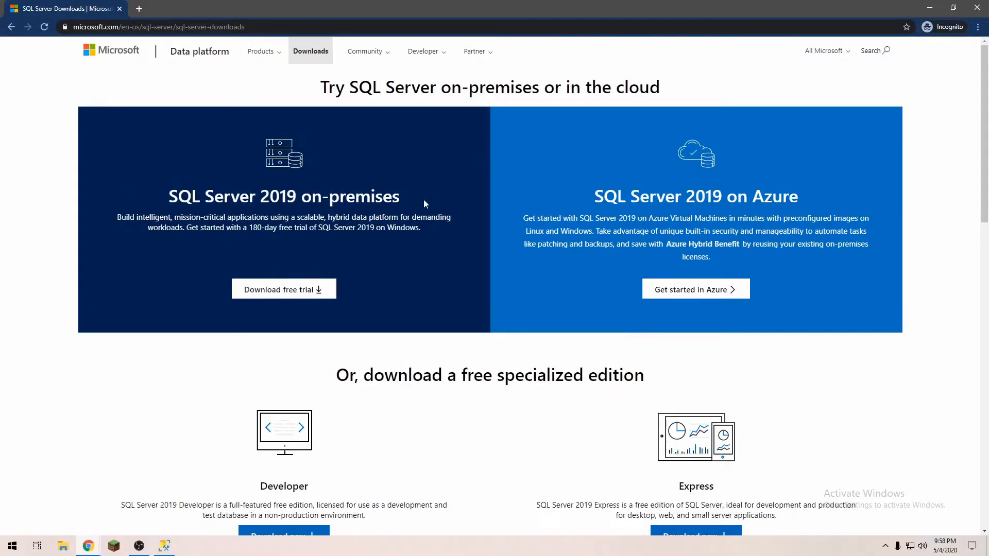
scroll(424, 200, down, 3)
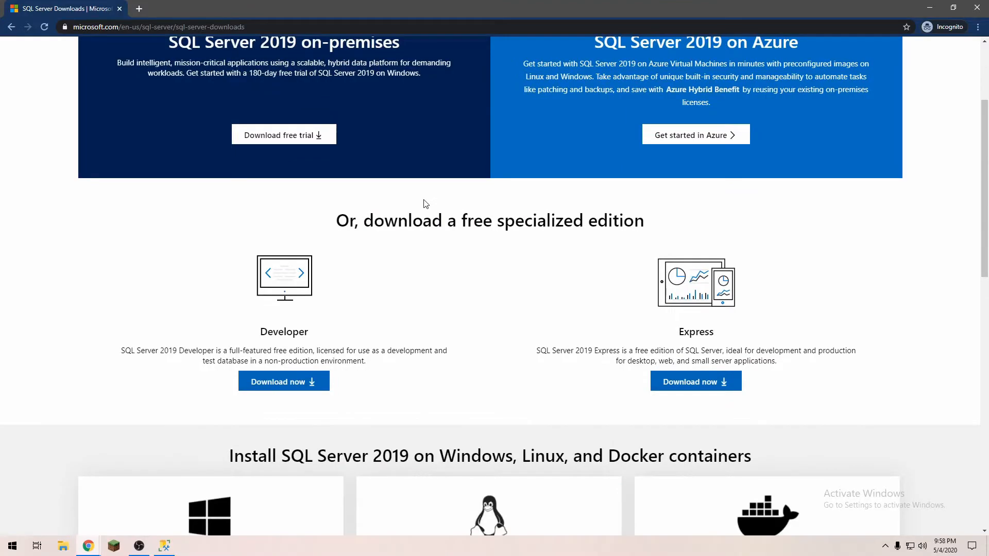
scroll(424, 204, down, 1)
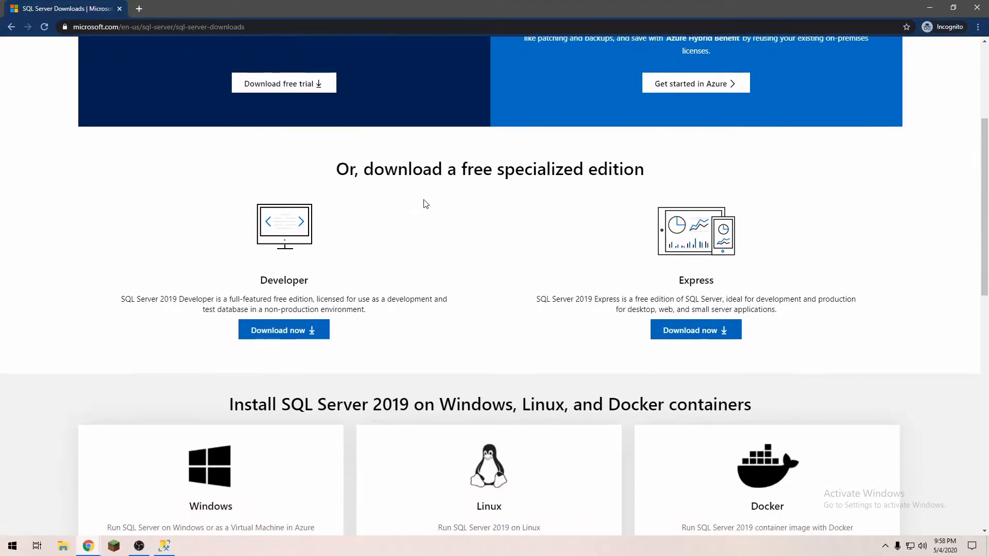
click(695, 336)
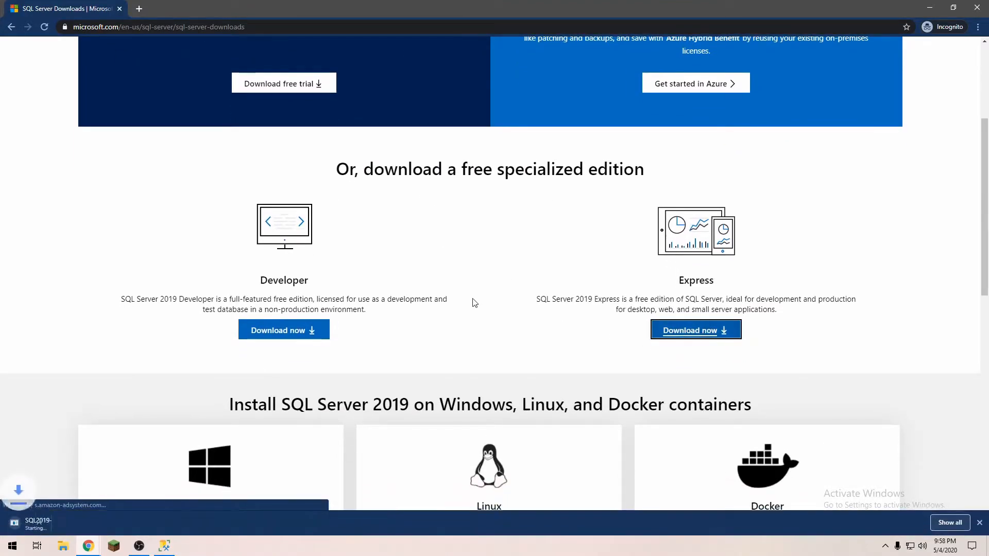
Step: Launch the SQL2019-SSEI-Expr installer from its download folder and close the folder window
click(107, 523)
click(126, 487)
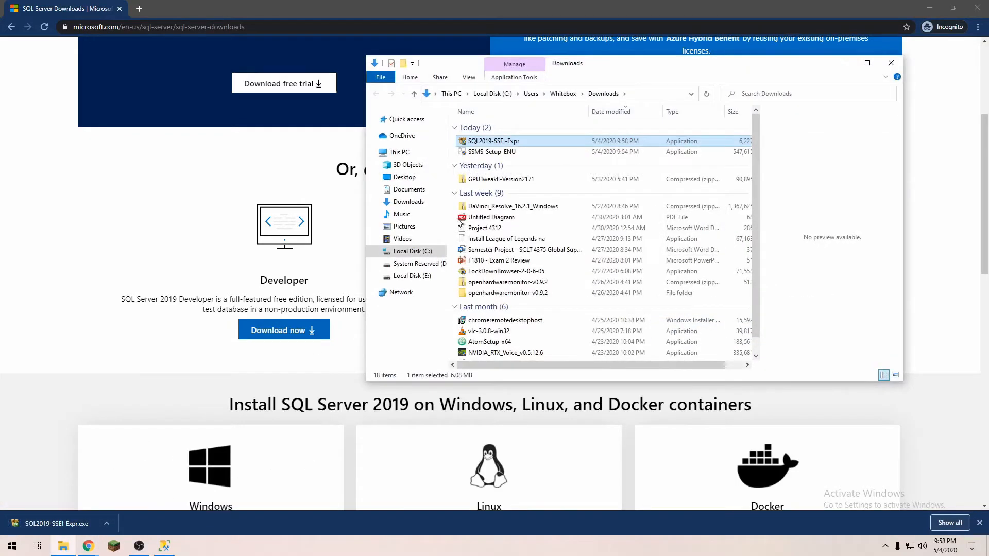
double_click(513, 143)
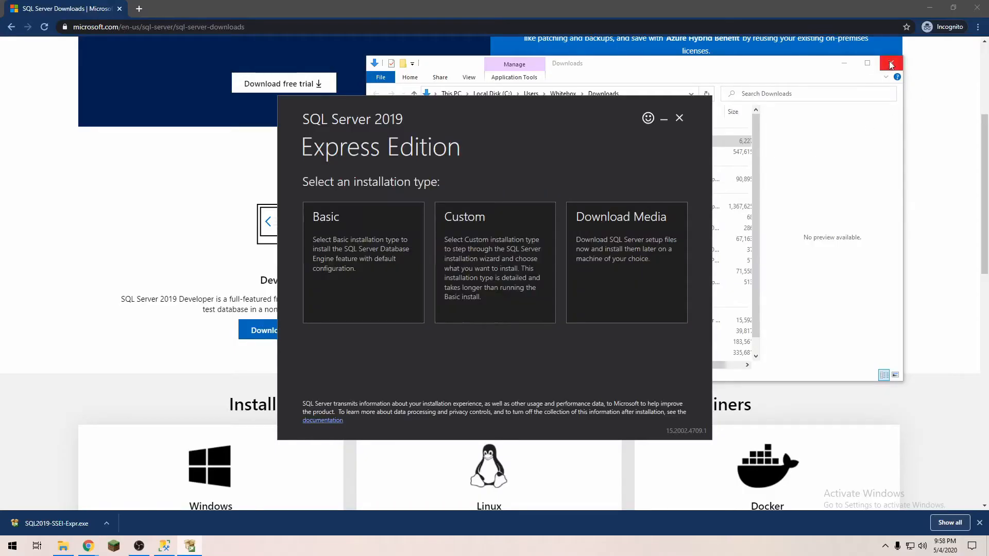
click(889, 62)
Step: Install SQL Server 2019 Express with the Basic installation type, accepting the license terms and the default install location
click(401, 257)
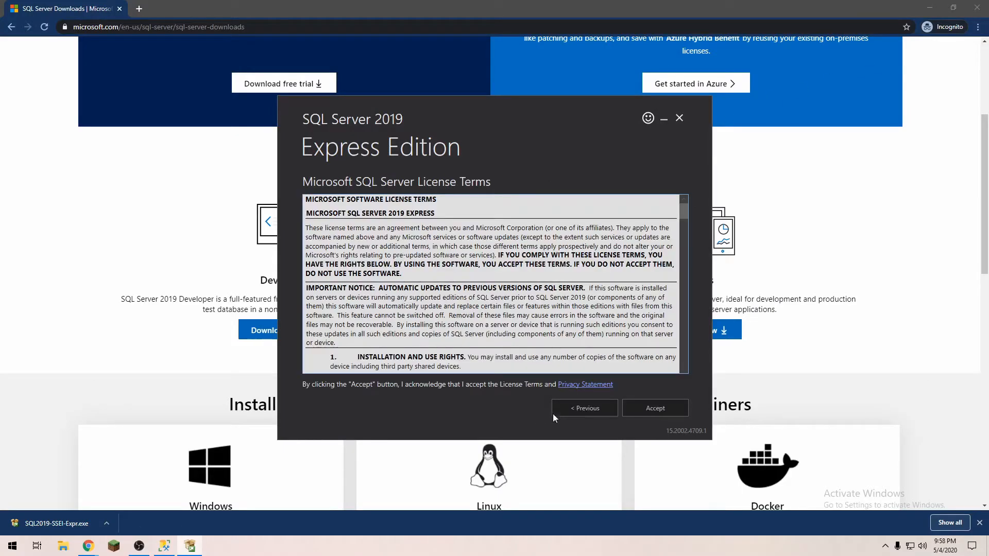
click(632, 405)
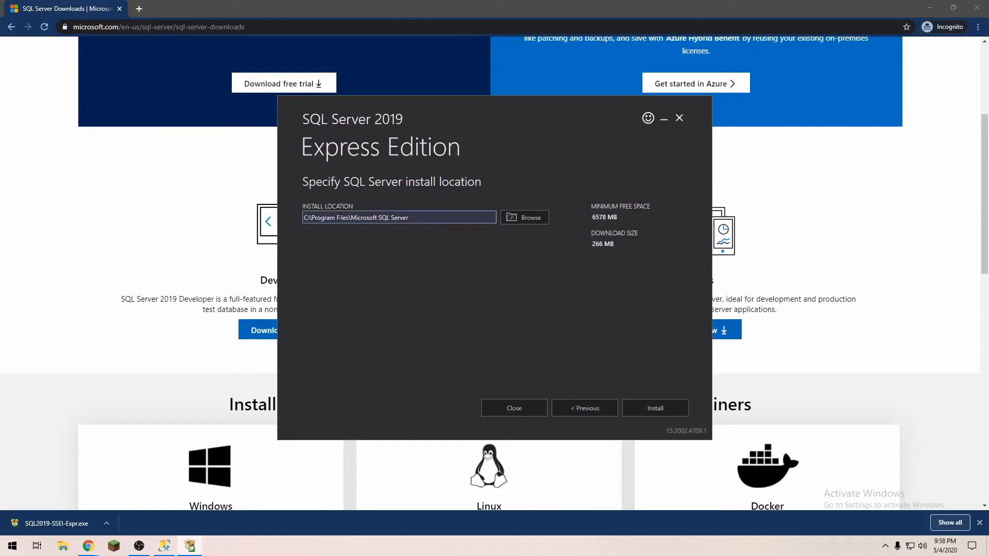
click(659, 407)
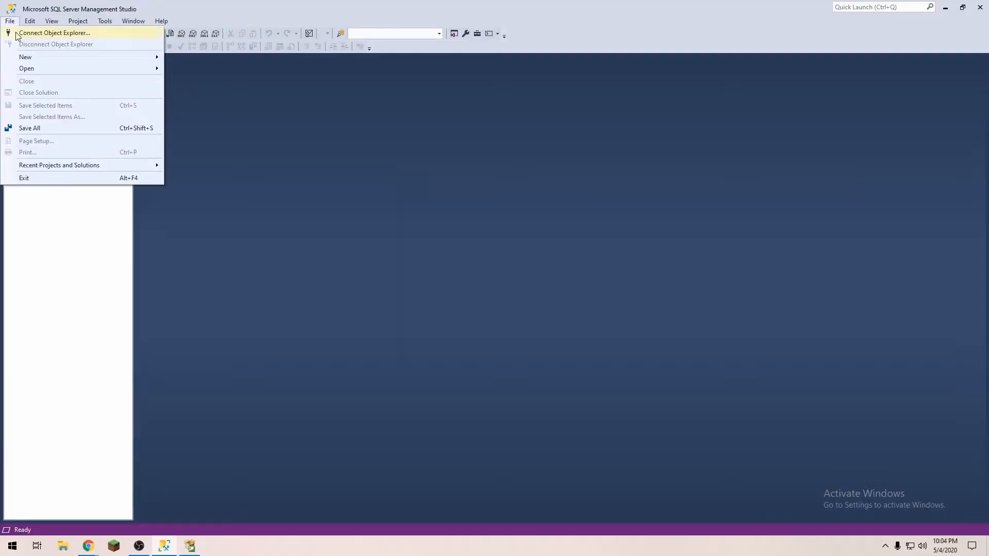
Step: In SQL Server Management Studio, connect Object Explorer to the local SQLEXPRESS Database Engine instance, found by browsing the local servers
click(67, 31)
click(607, 209)
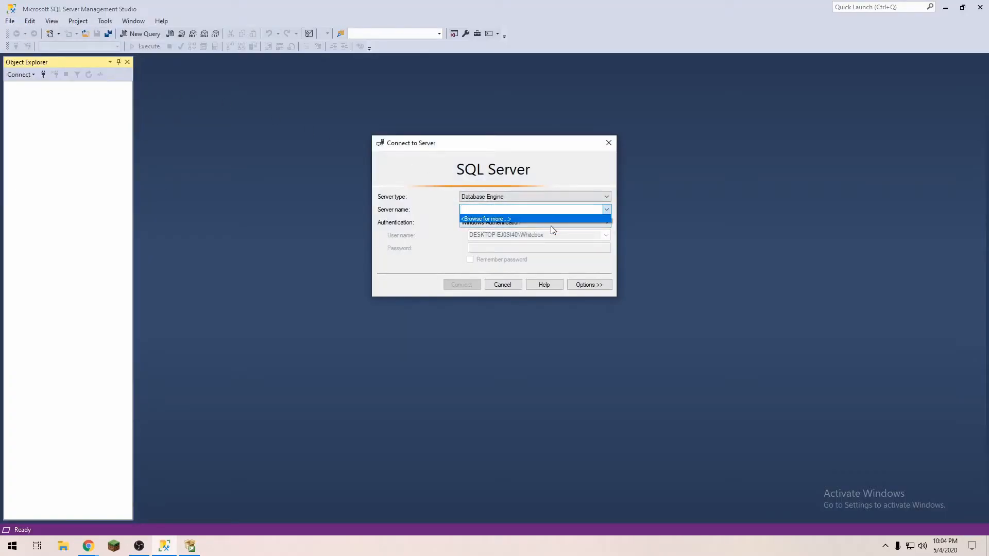
click(541, 220)
click(427, 170)
click(418, 169)
click(474, 177)
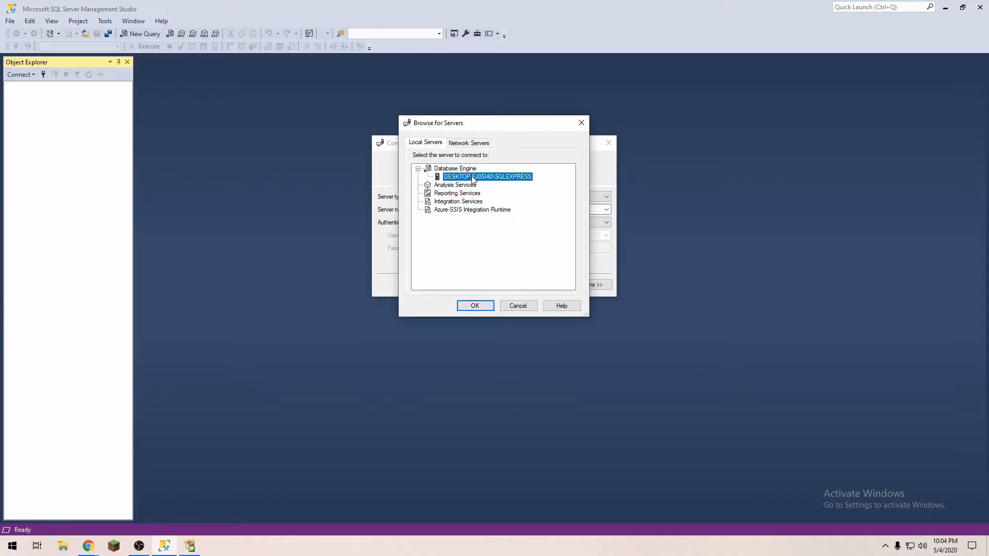
click(475, 306)
click(463, 284)
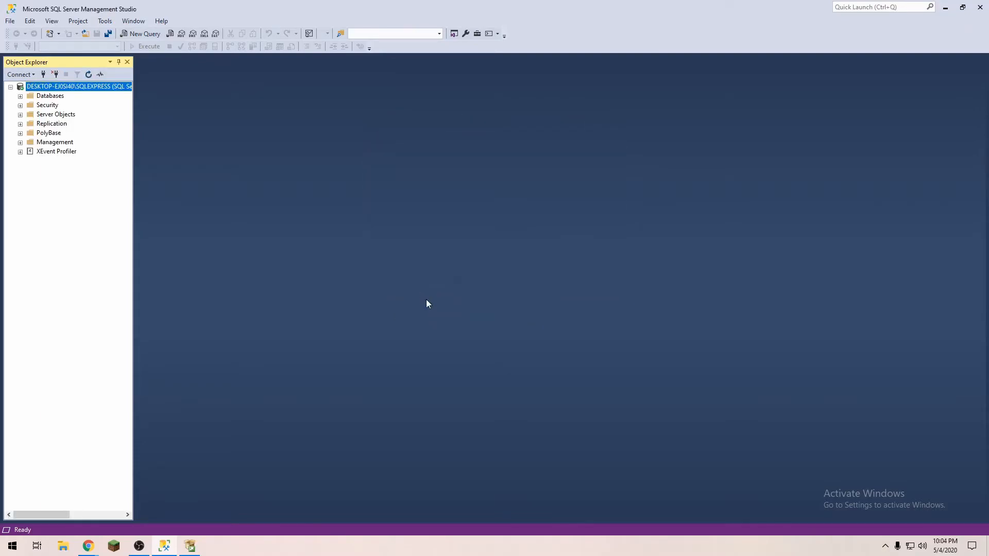
Step: Create a new database named "database test" under the server's Databases folder, keeping the default owner and file settings
click(20, 96)
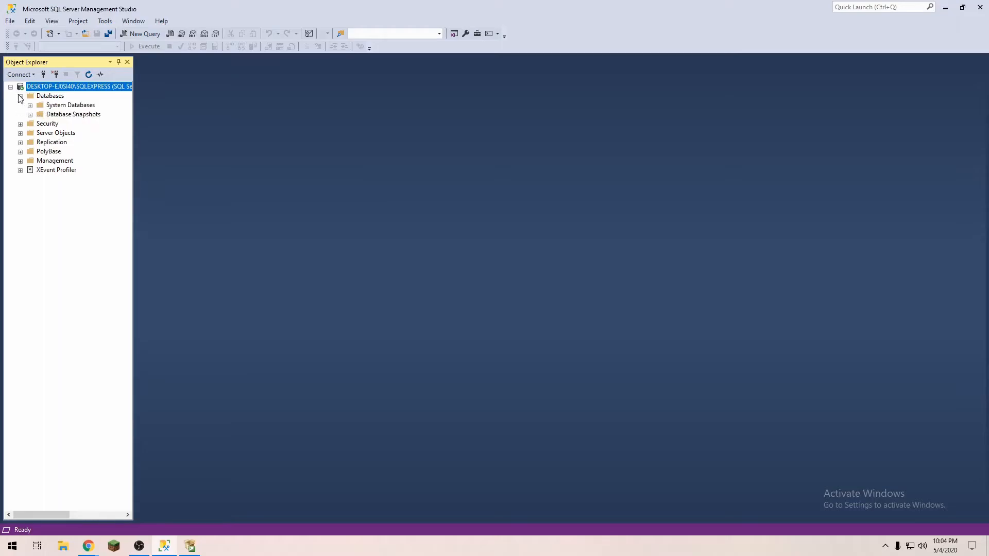
right_click(52, 97)
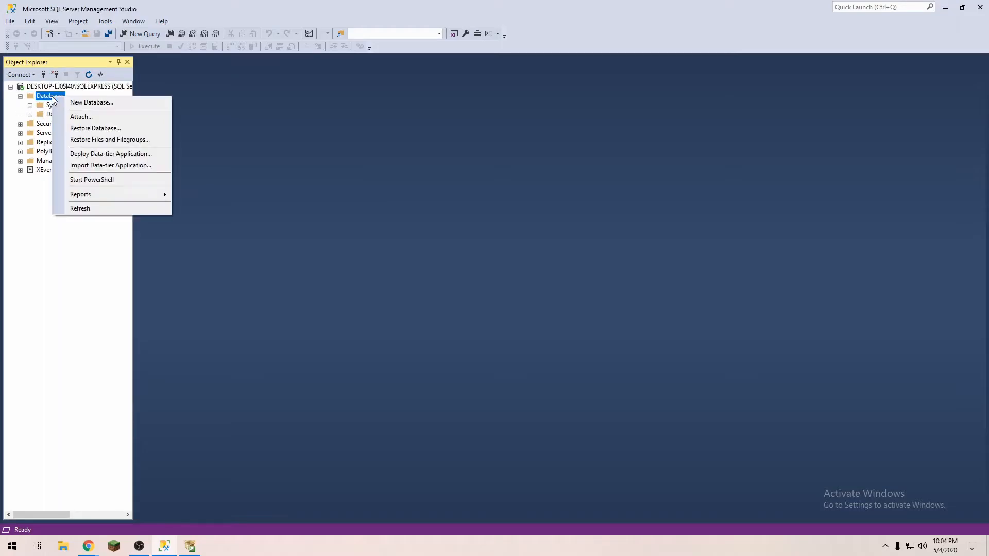
click(209, 97)
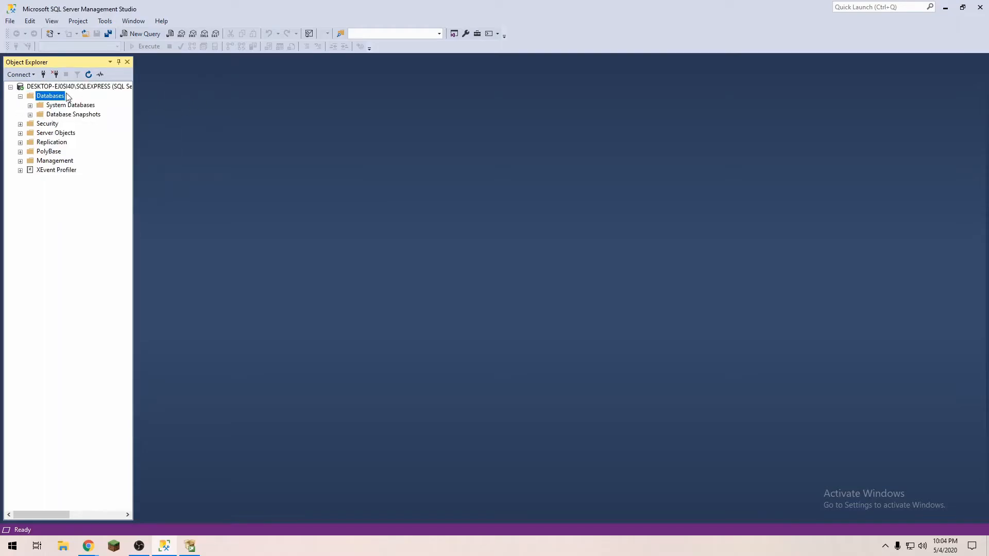
right_click(47, 98)
click(93, 100)
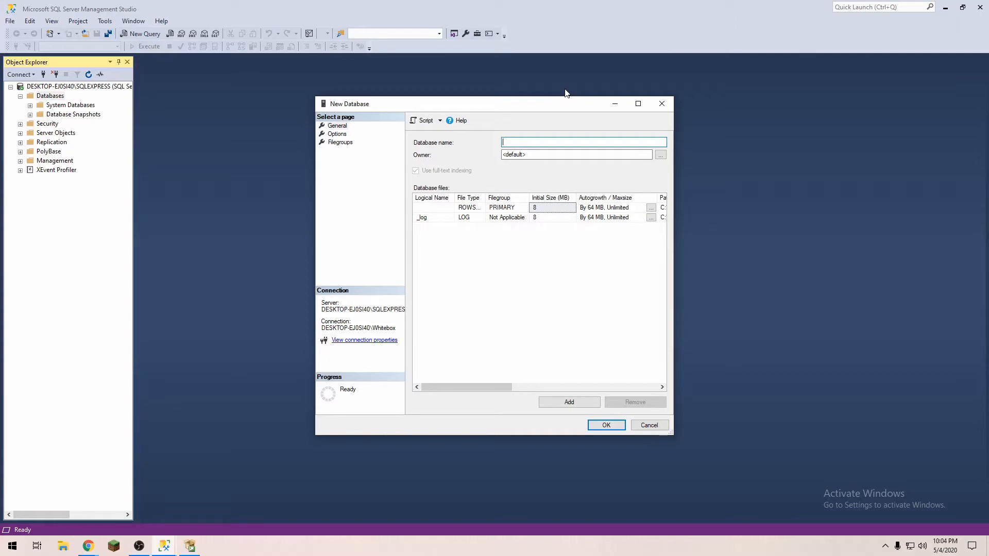
text(database )
text(#1)
key(BackSpace)
key(BackSpace)
text(test)
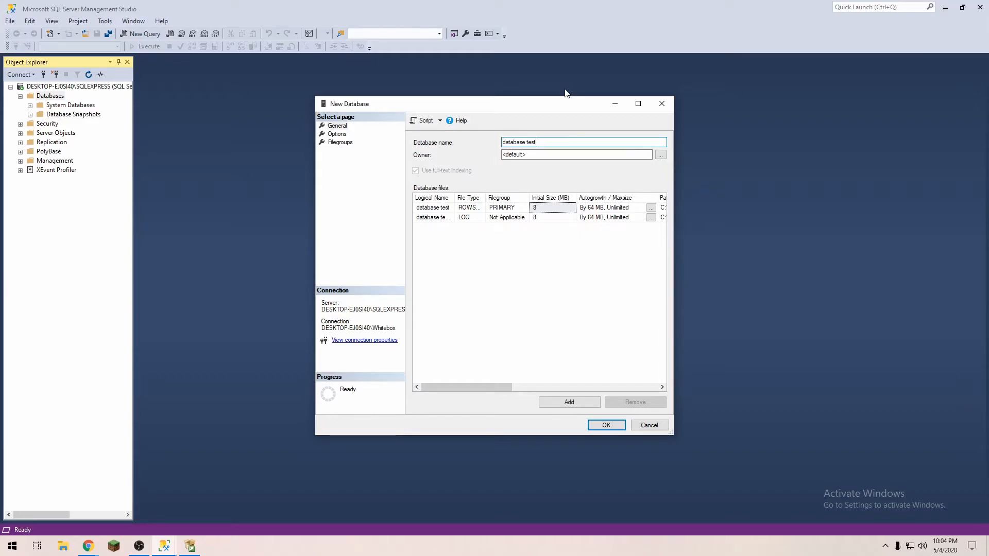
click(610, 426)
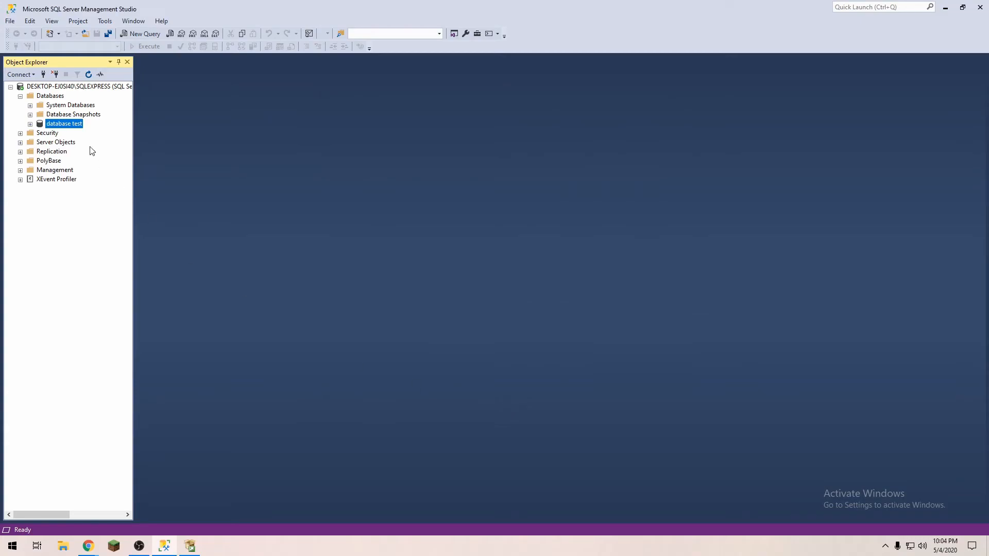
Step: In a new query on database test, create and execute a Persons table with PersonID int and LastName, FirstName, Address and City as varchar(255)
click(30, 124)
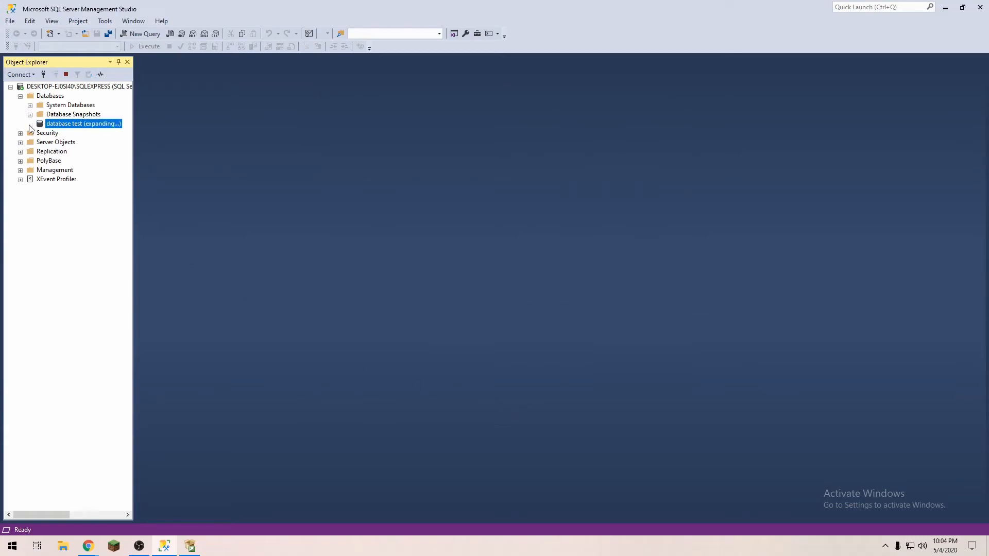
right_click(57, 126)
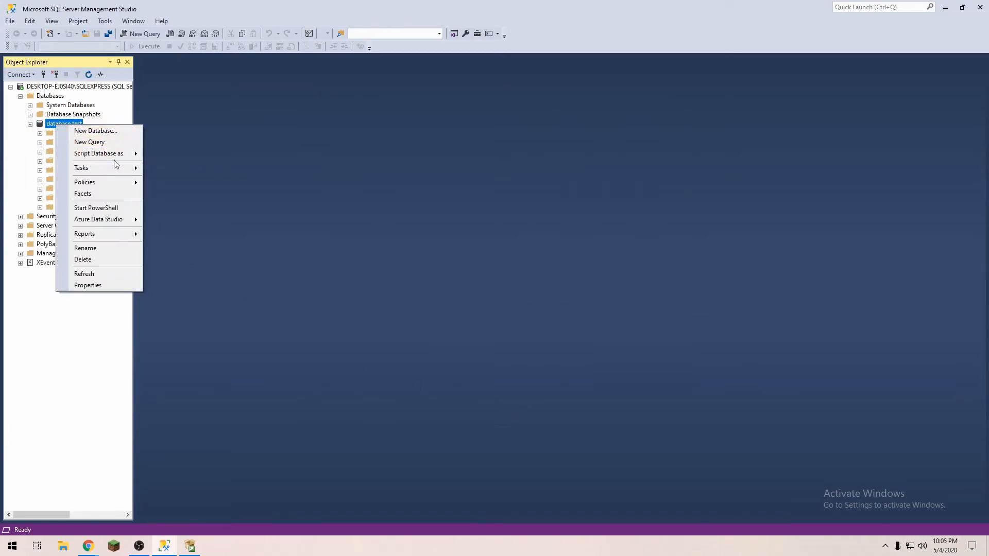
click(49, 124)
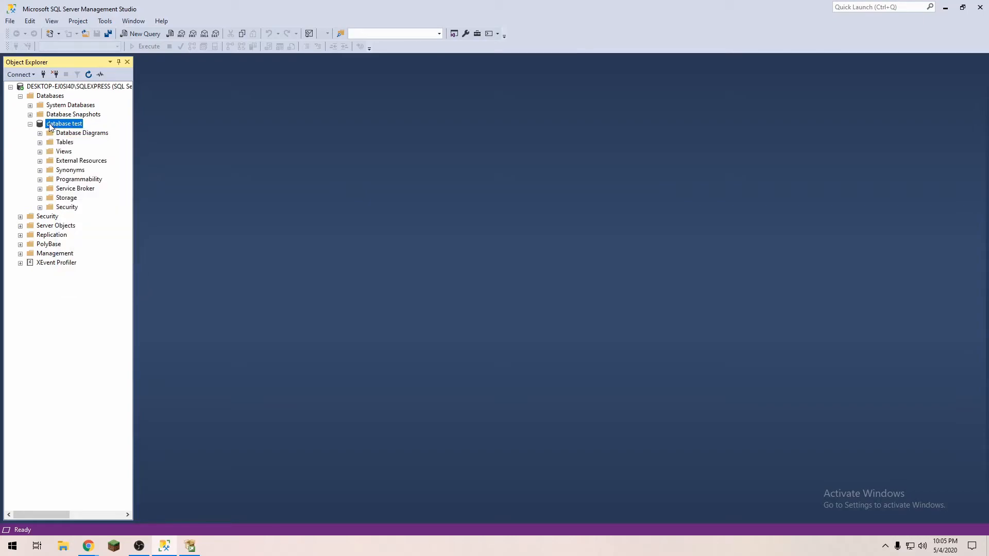
click(146, 34)
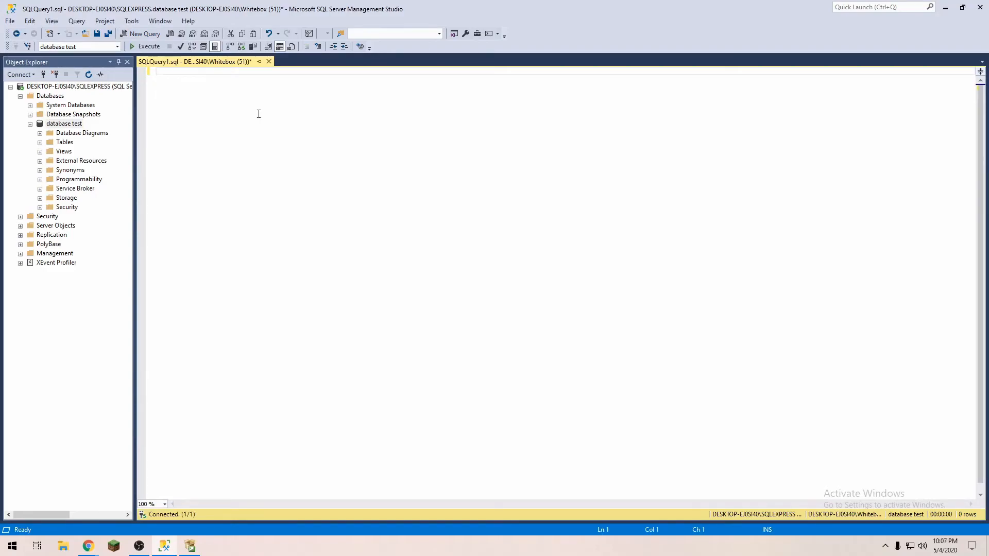
text(CREATE TABLE Persons (     PersonID int,     LastName varchar(255),     FirstName varchar(255),     Address varchar(255),     City varchar(255) );)
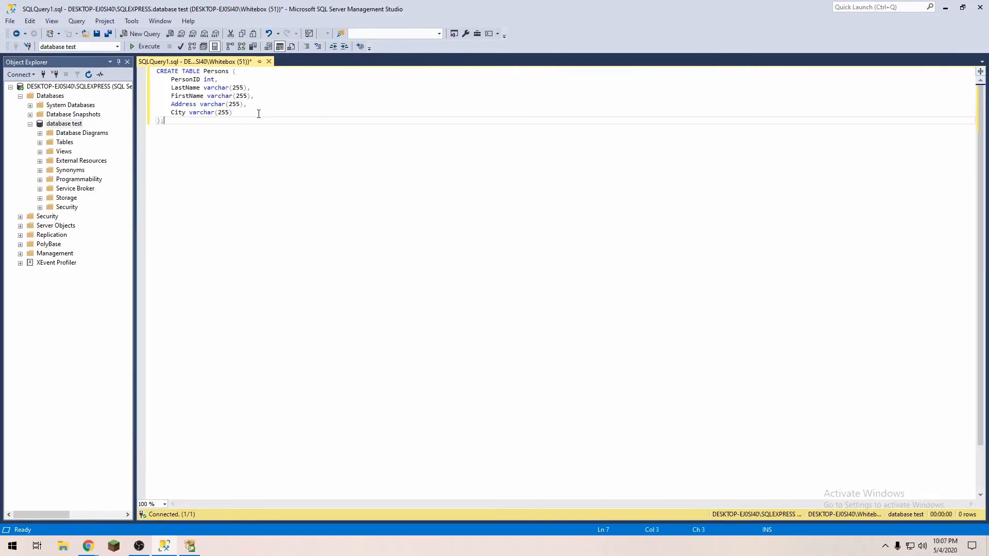
key(Return)
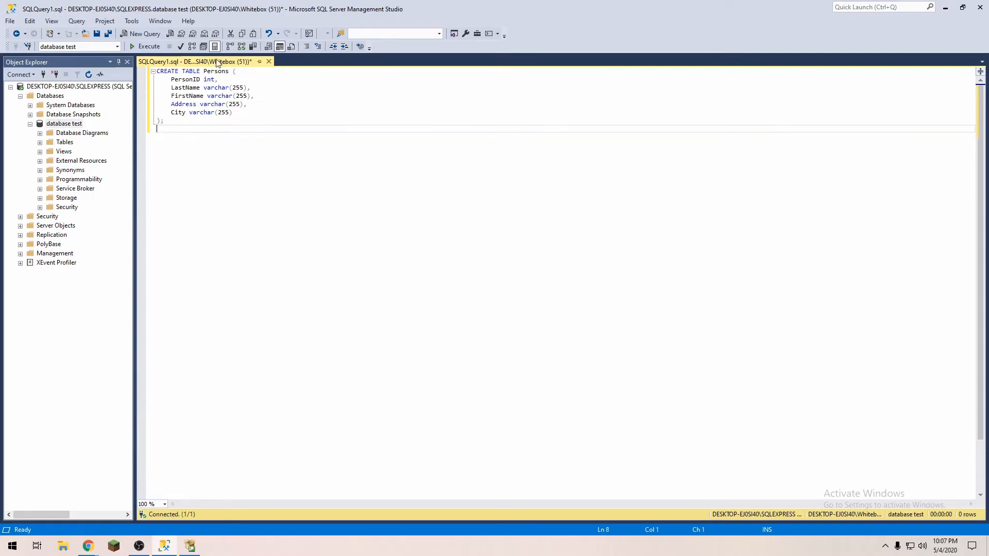
click(147, 47)
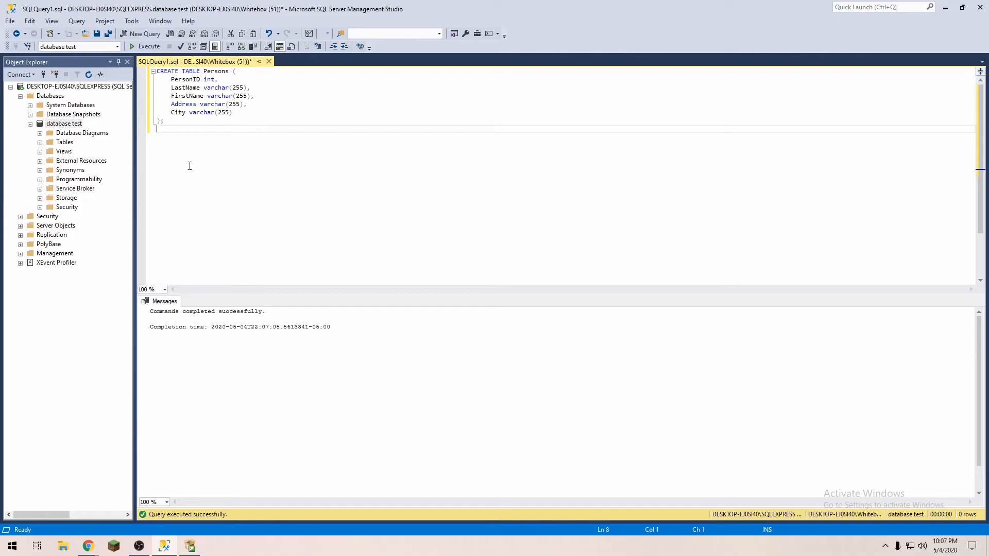
Step: Open the dbo.Persons table of database test in Design view to examine its columns and data types
click(40, 142)
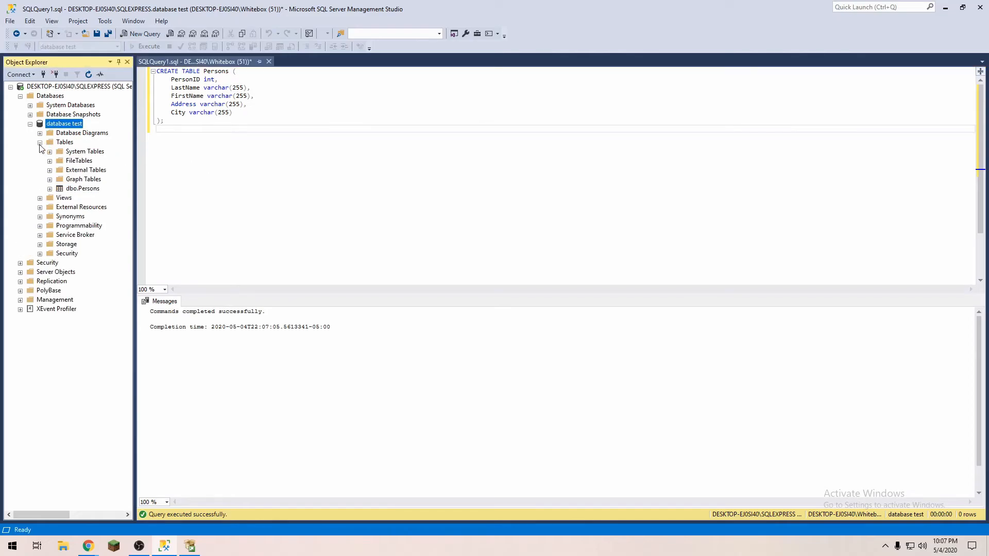
right_click(78, 189)
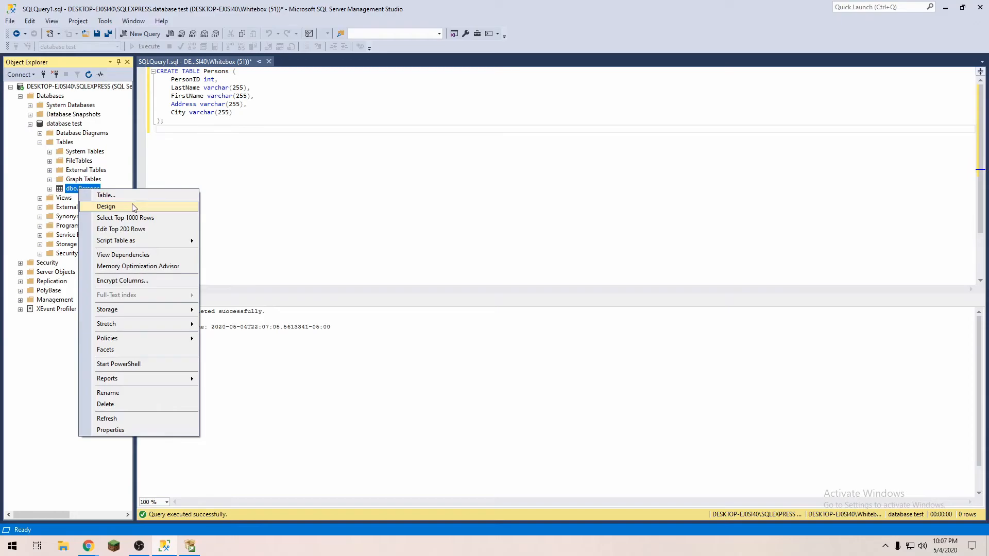
click(133, 207)
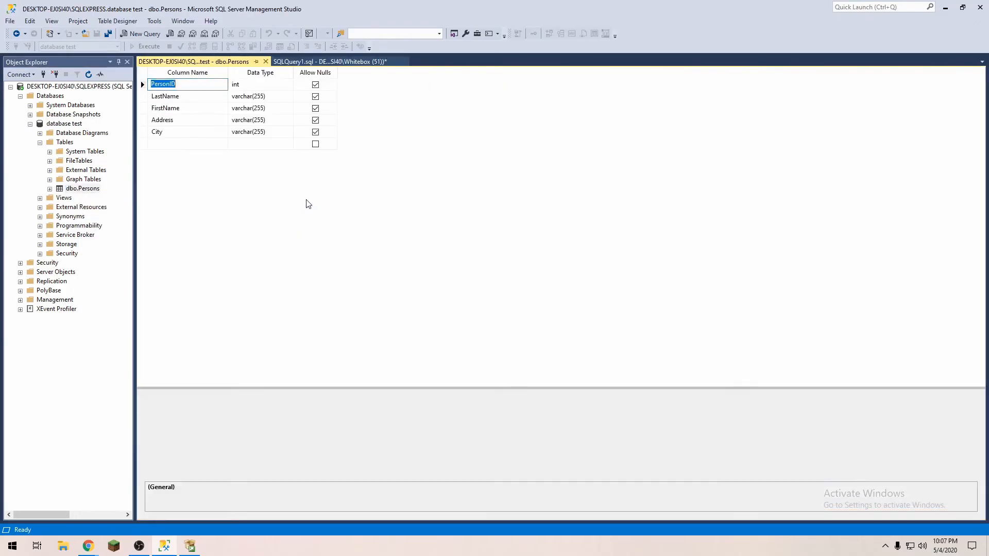
click(258, 87)
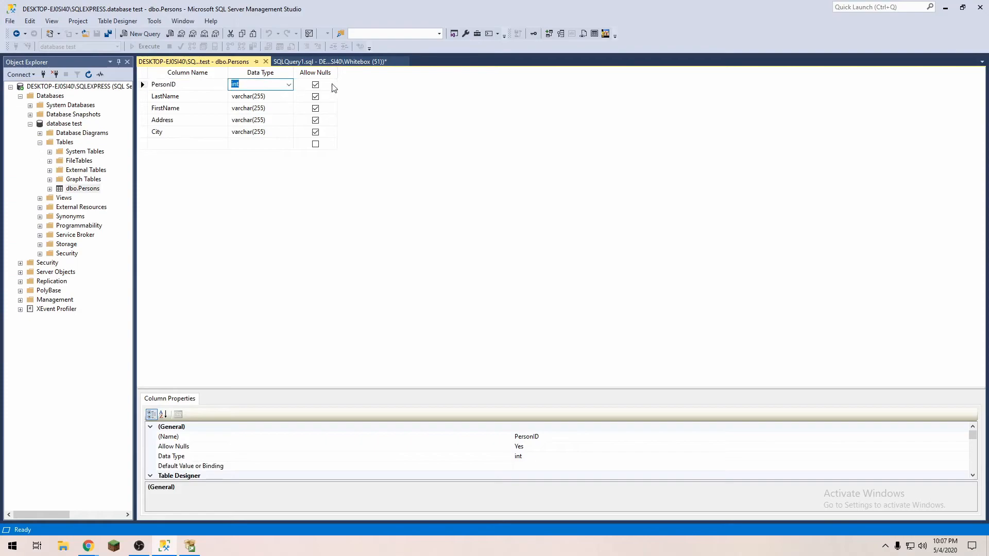
click(276, 154)
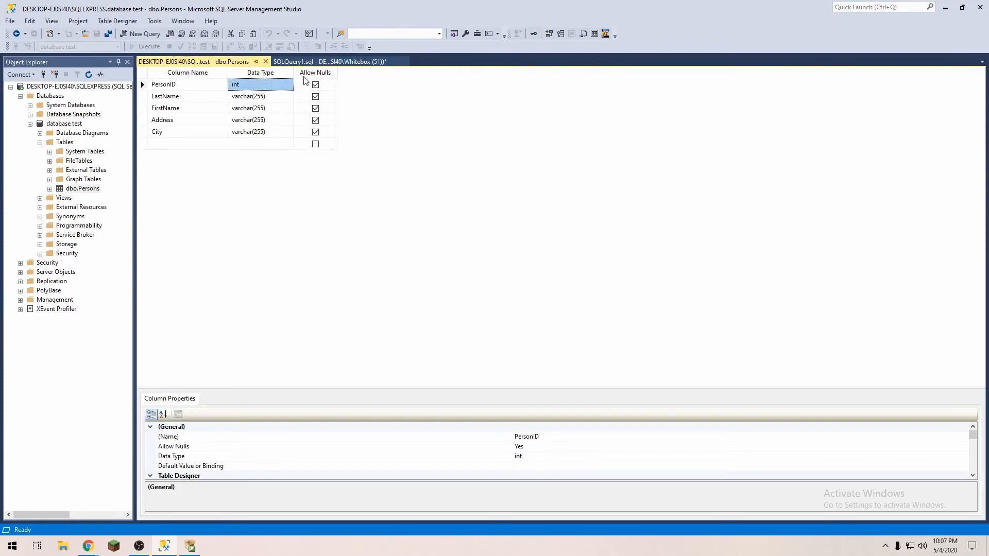
Step: Examine the scripting options of database test and its properties, including the Files and Filegroups pages, and close the properties without changes
click(40, 142)
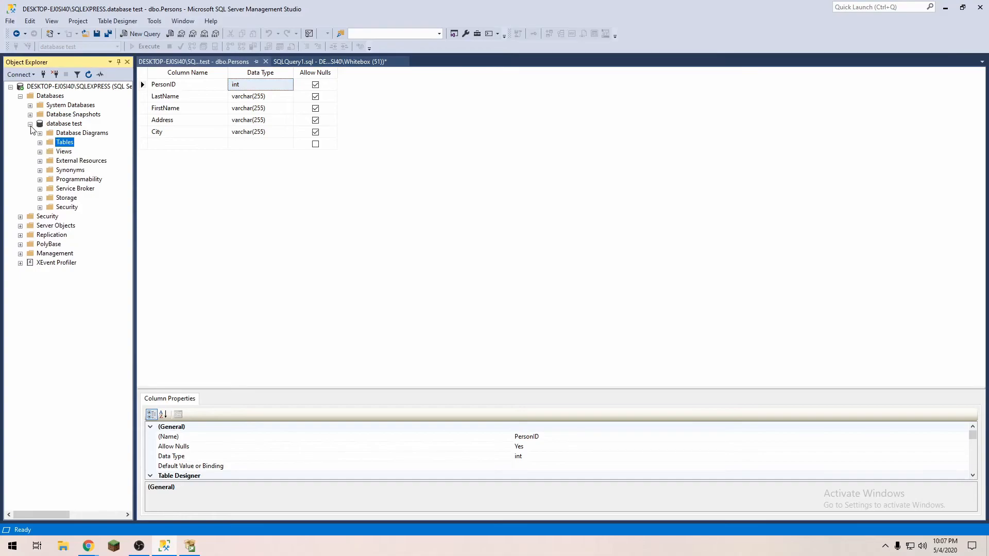
right_click(55, 125)
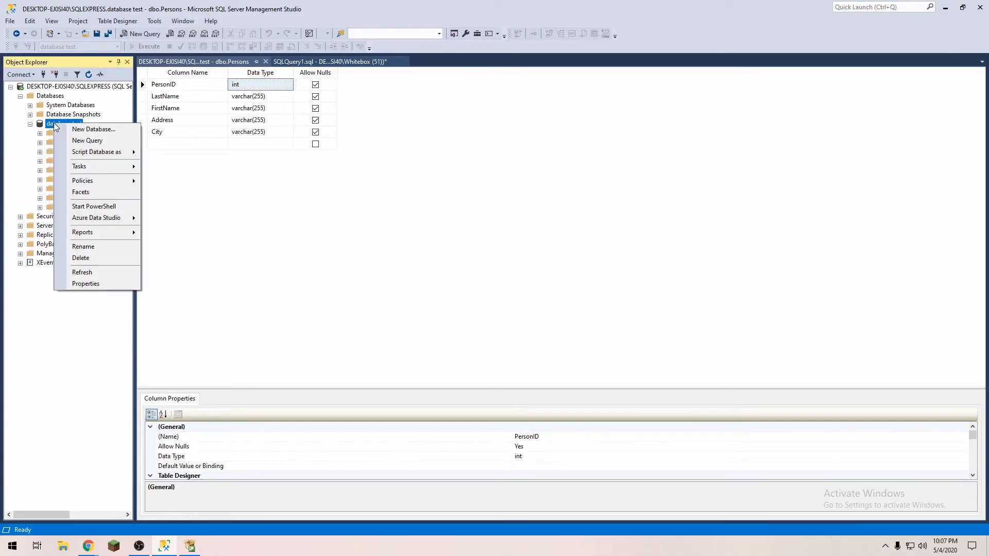
mouse_move(127, 157)
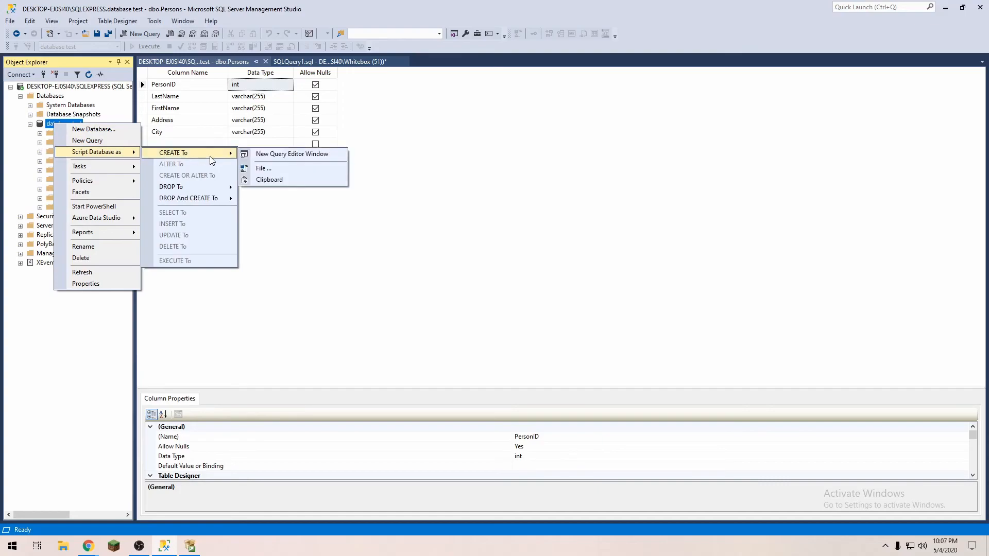
mouse_move(204, 203)
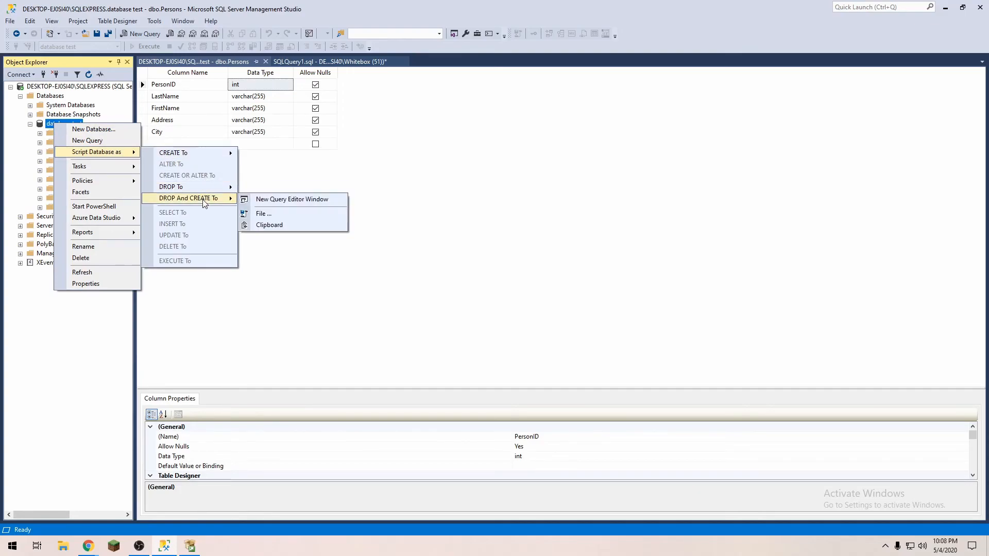
click(114, 285)
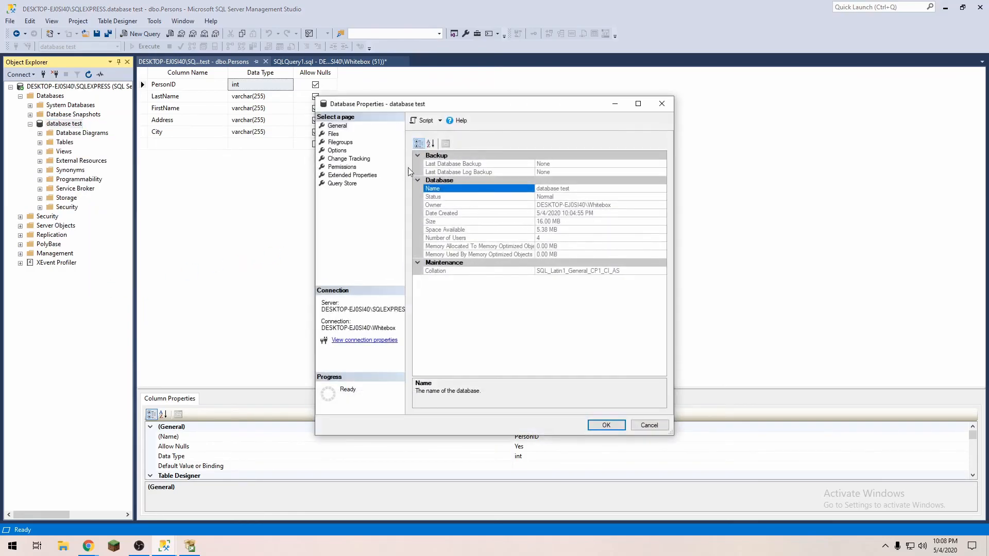
click(335, 135)
click(338, 144)
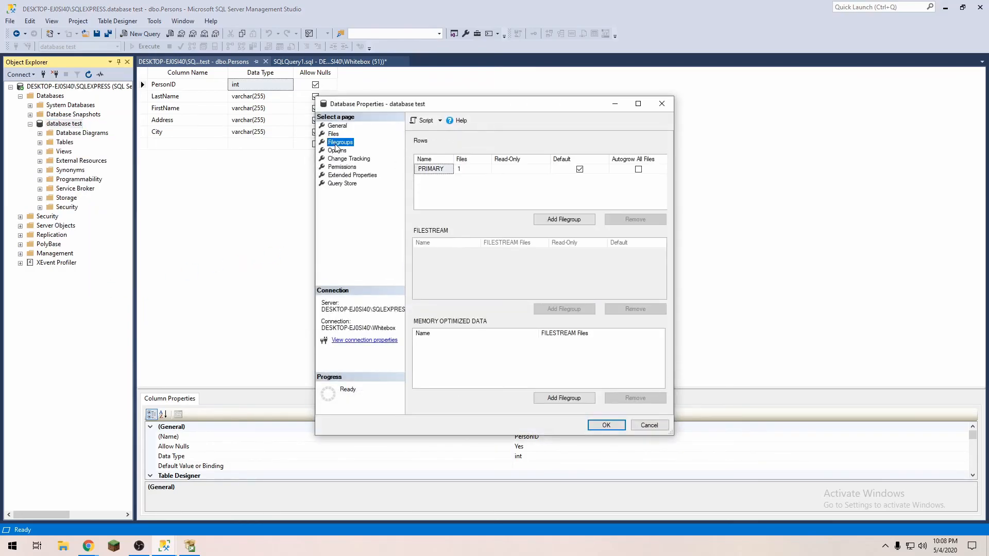
click(662, 104)
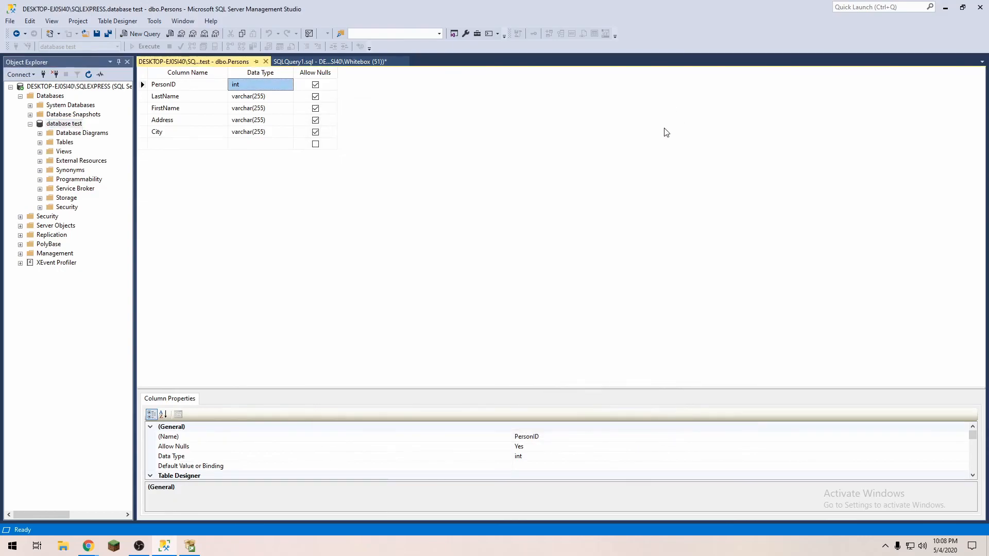
Step: Close SQL Server Management Studio and return to the browser's SQL CREATE TABLE page
click(981, 6)
click(541, 334)
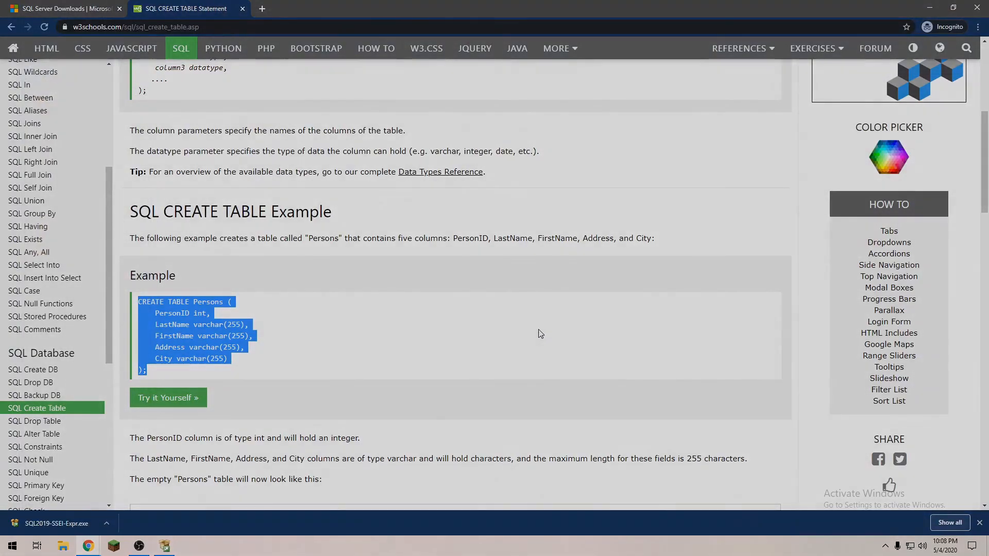